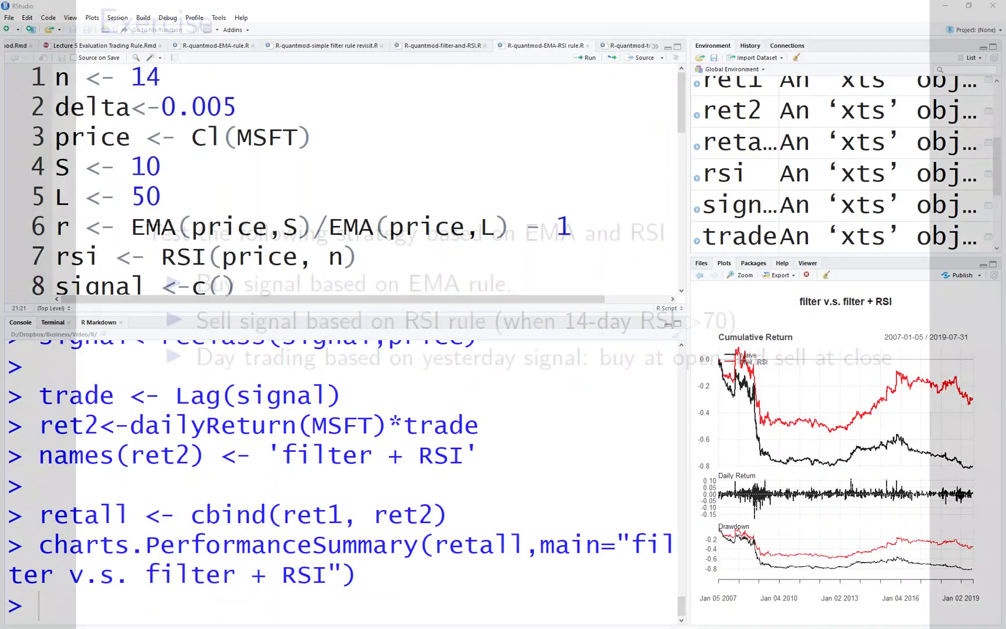
pyautogui.scroll(-1, 343, 188)
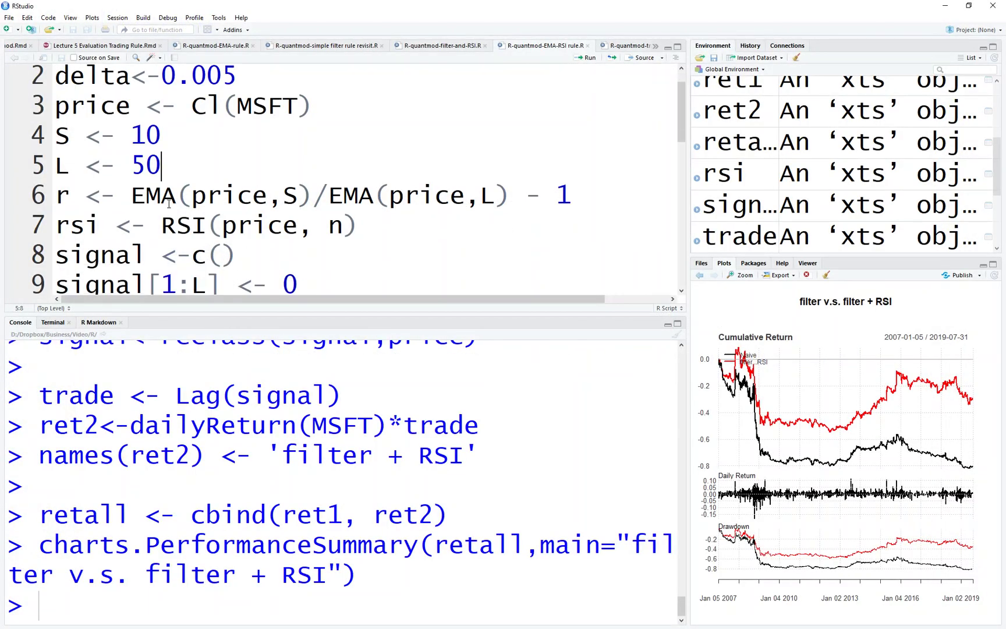
# Step: Highlight the EMA ratio formula on line 6, its EMA calls and the short window 10
pyautogui.moveTo(55, 197); pyautogui.dragTo(583, 198)
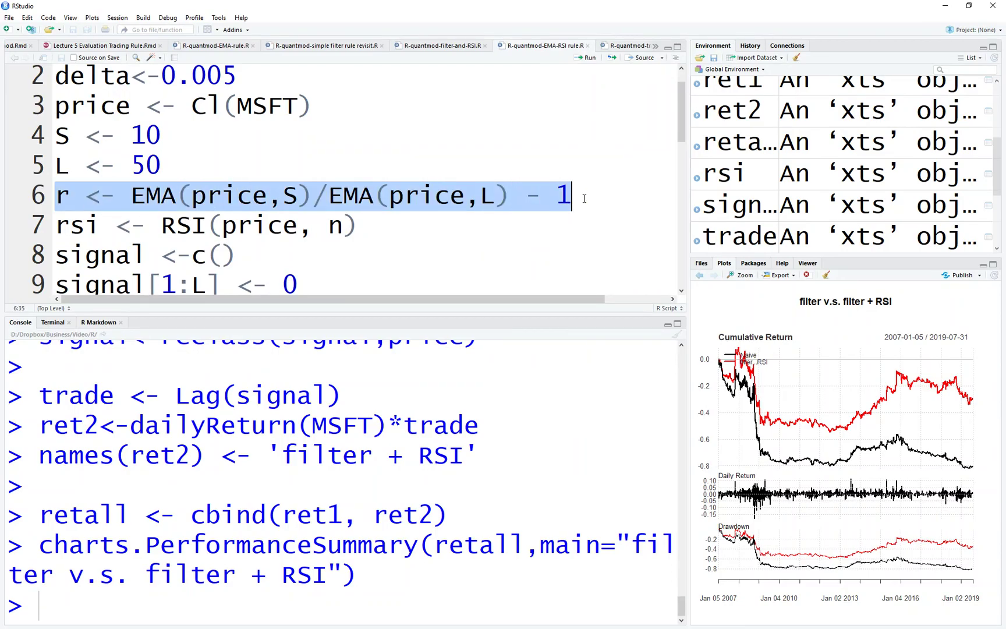
pyautogui.scroll(1, 471, 198)
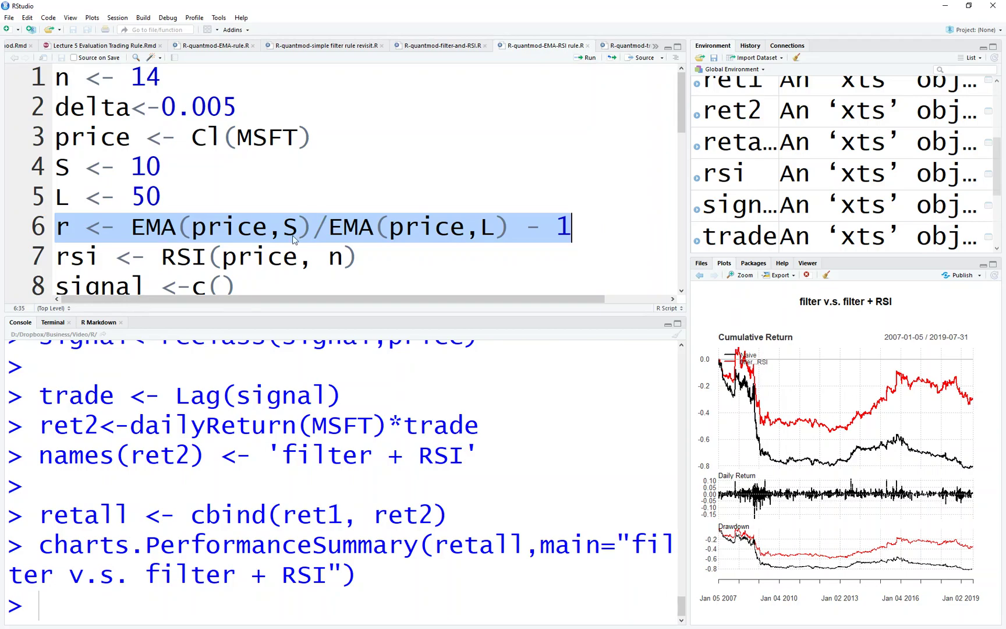
pyautogui.click(222, 227)
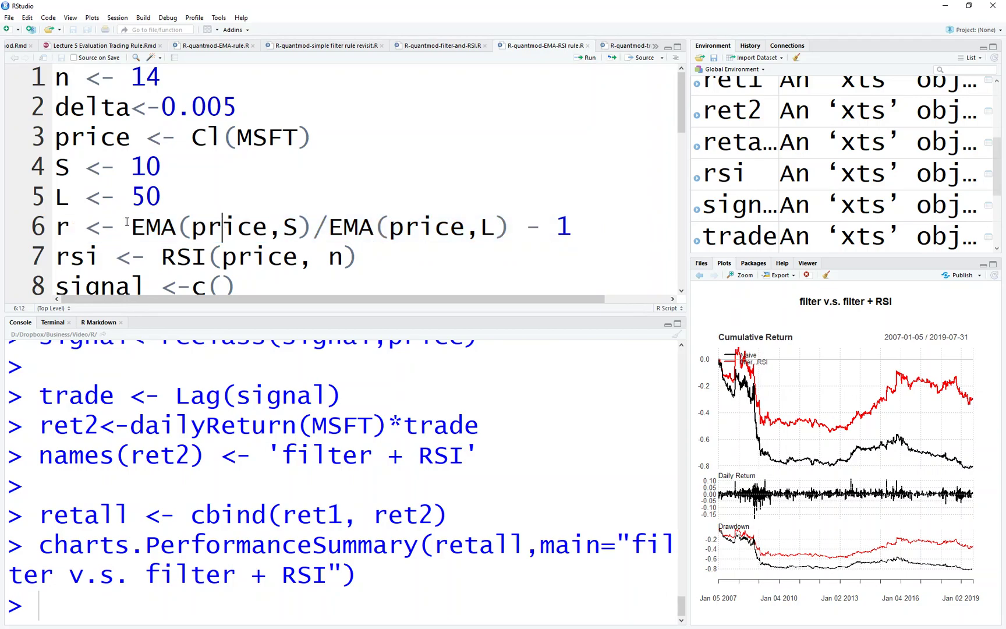
pyautogui.moveTo(131, 225); pyautogui.dragTo(495, 227)
pyautogui.moveTo(132, 166)
pyautogui.mouseDown()
pyautogui.moveTo(148, 167)
pyautogui.moveTo(161, 196)
pyautogui.mouseUp()
pyautogui.scroll(-1, 166, 196)
pyautogui.scroll(-1, 166, 197)
pyautogui.scroll(-3, 165, 196)
pyautogui.scroll(-3, 167, 197)
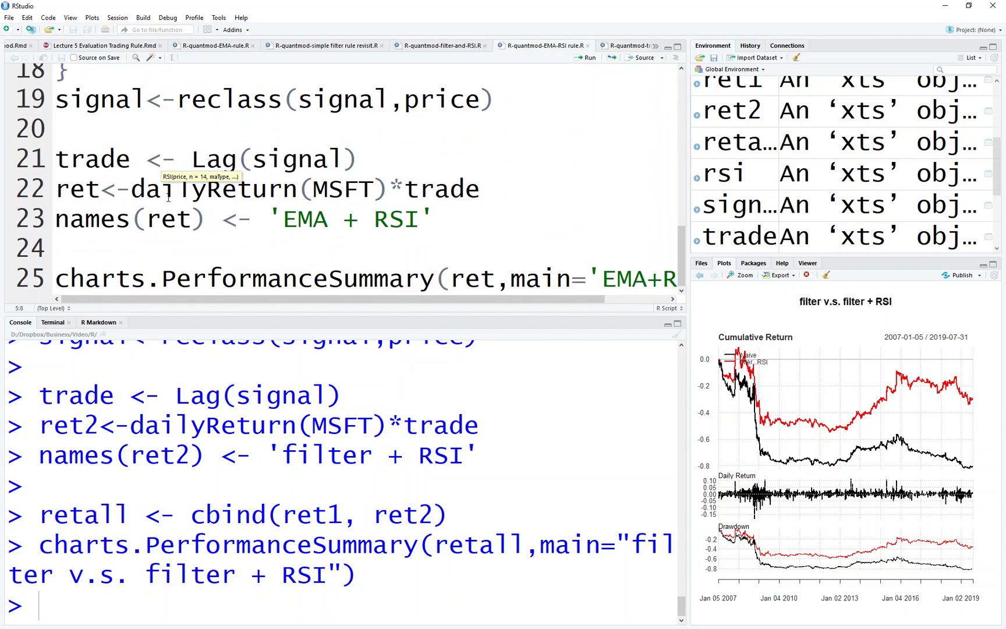
pyautogui.scroll(3, 167, 196)
pyautogui.scroll(3, 167, 197)
pyautogui.scroll(1, 167, 196)
# Step: Select all lines and run the full EMA-buy/RSI-sell script to draw the performance chart
pyautogui.click(189, 147)
pyautogui.hotkey('ctrl', 'a')
pyautogui.click(585, 58)
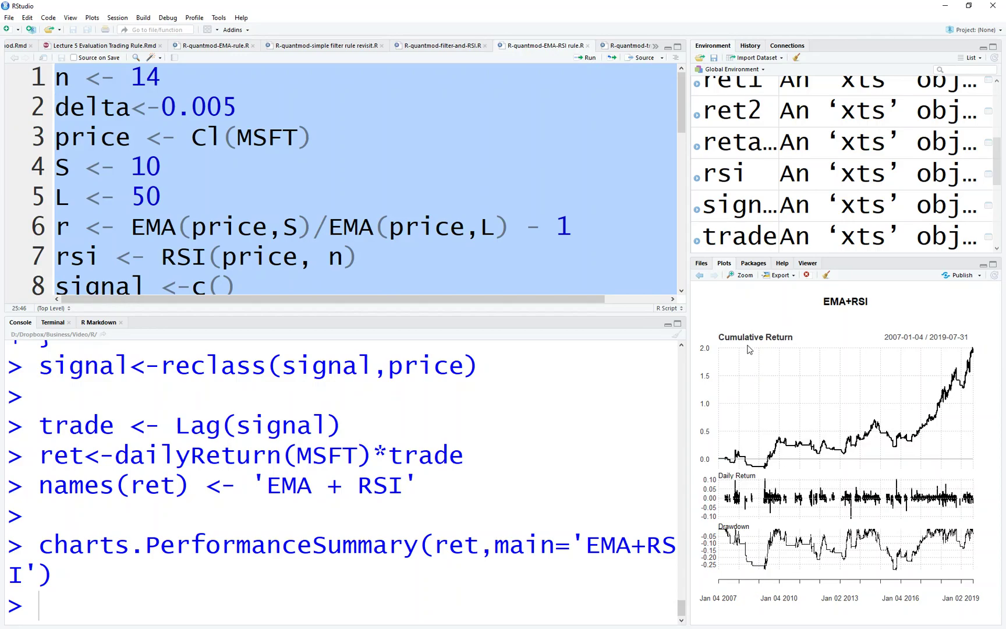
# Step: Enlarge the EMA+RSI performance summary chart in the Plot Zoom window
pyautogui.click(739, 276)
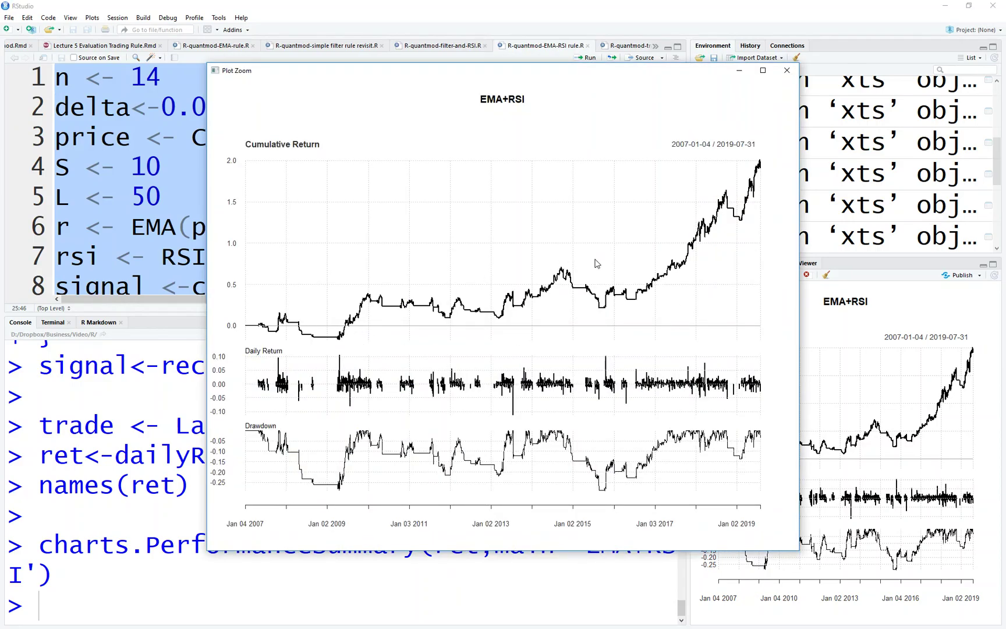